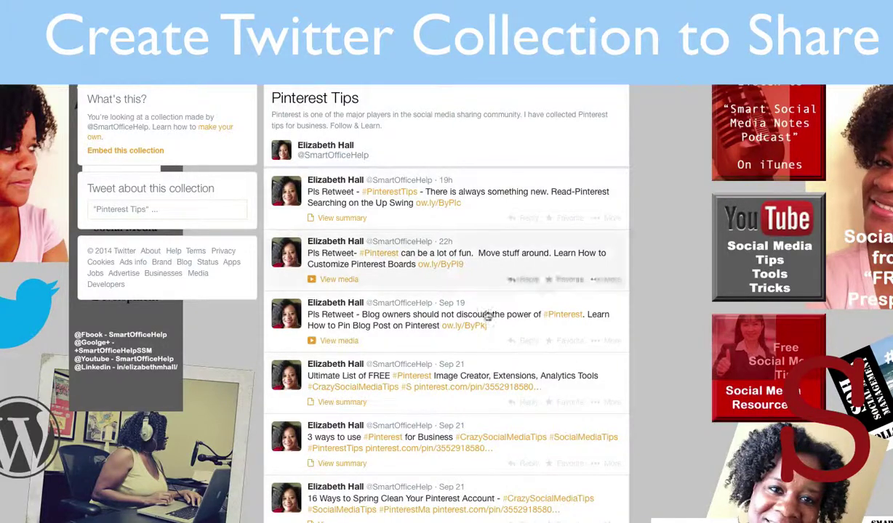
Step: Expand the first tweet's Pinterest summary card and scroll through its contents
{"action": "scroll", "coordinate": [494, 342], "scroll_direction": "down", "scroll_amount": 3}
{"action": "scroll", "coordinate": [500, 364], "scroll_direction": "up", "scroll_amount": 3}
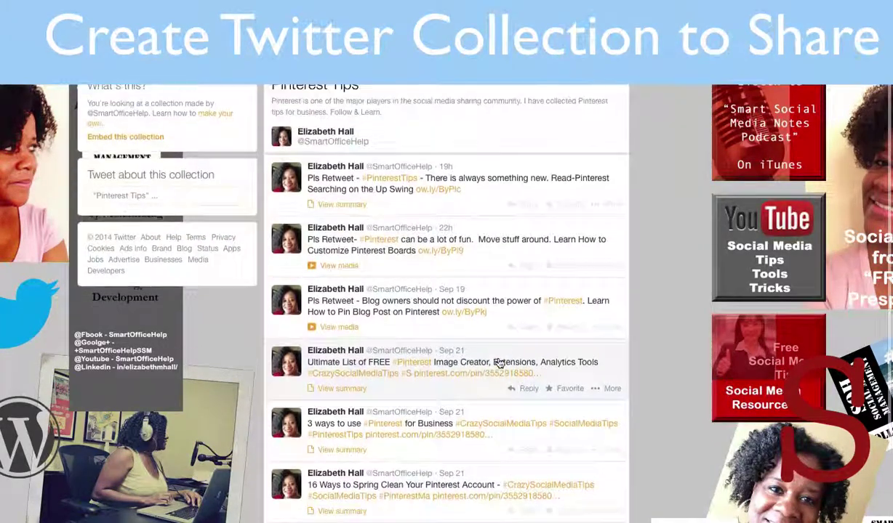
{"action": "scroll", "coordinate": [500, 364], "scroll_direction": "up", "scroll_amount": 1}
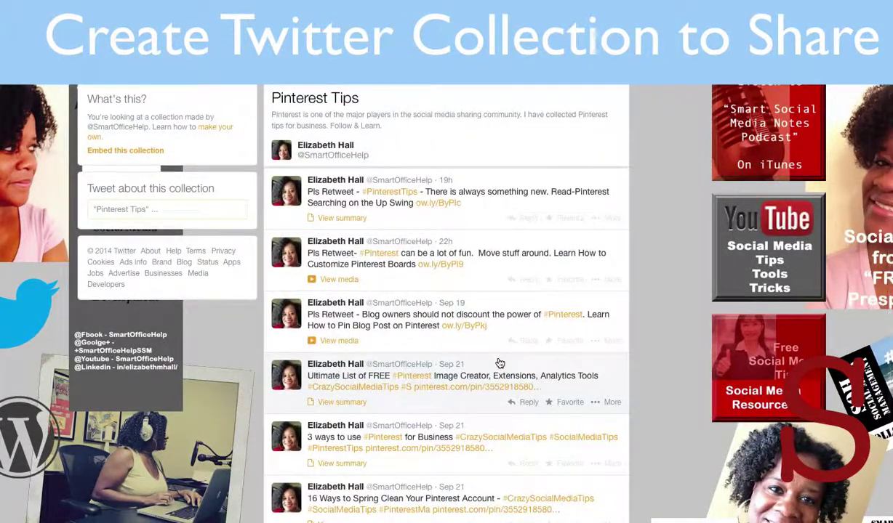
{"action": "left_click", "coordinate": [352, 219]}
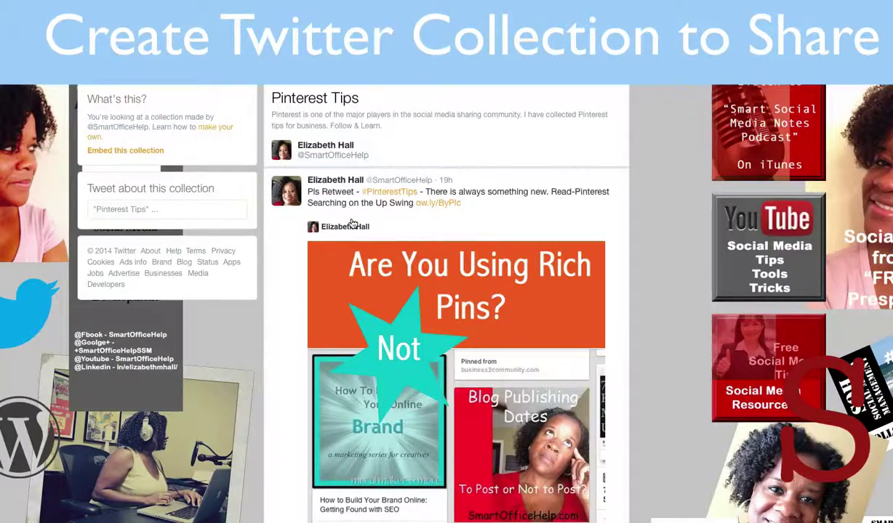
{"action": "scroll", "coordinate": [593, 436], "scroll_direction": "down", "scroll_amount": 7}
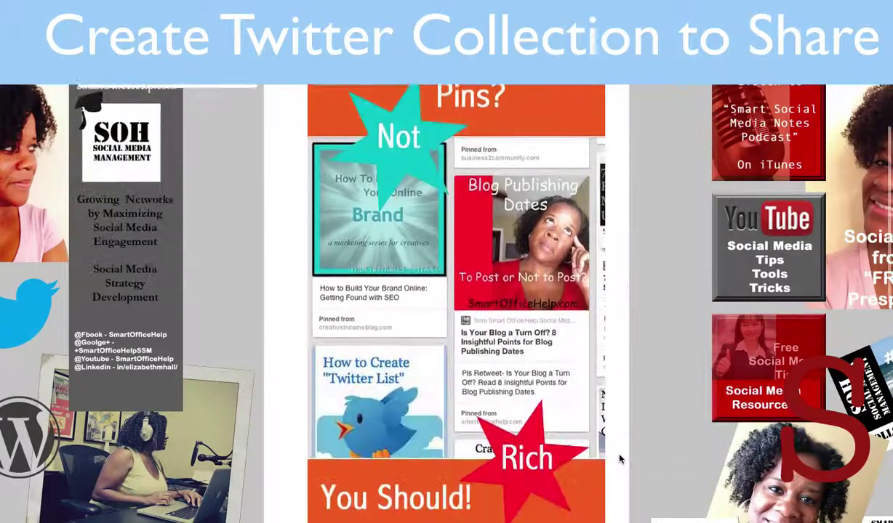
{"action": "scroll", "coordinate": [620, 459], "scroll_direction": "down", "scroll_amount": 1}
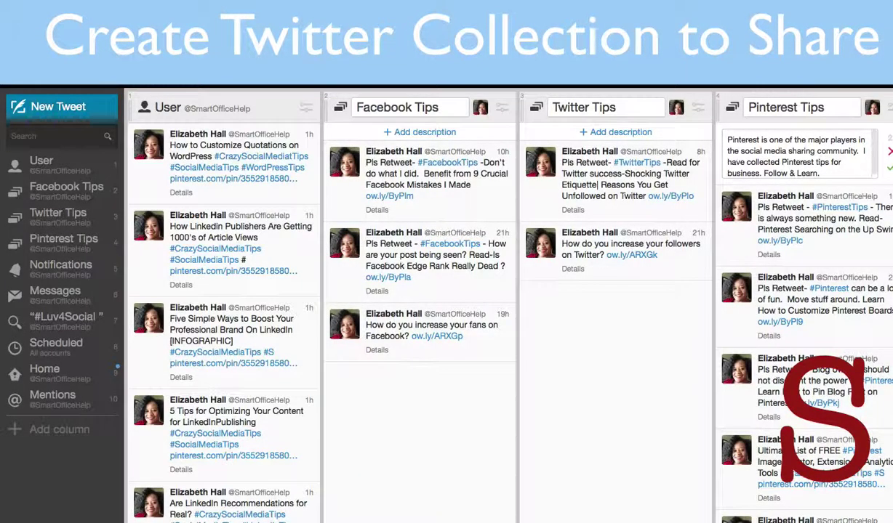
{"action": "scroll", "coordinate": [481, 520], "scroll_direction": "right", "scroll_amount": 10}
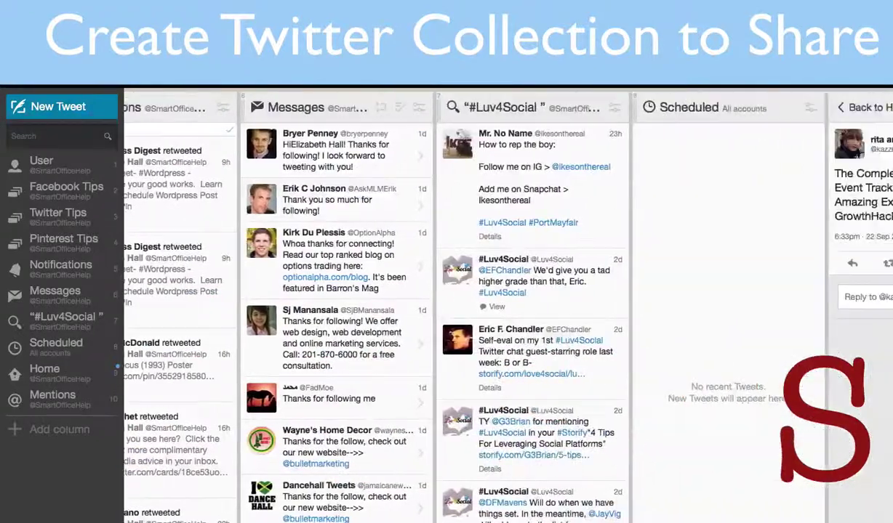
{"action": "scroll", "coordinate": [483, 521], "scroll_direction": "left", "scroll_amount": 10}
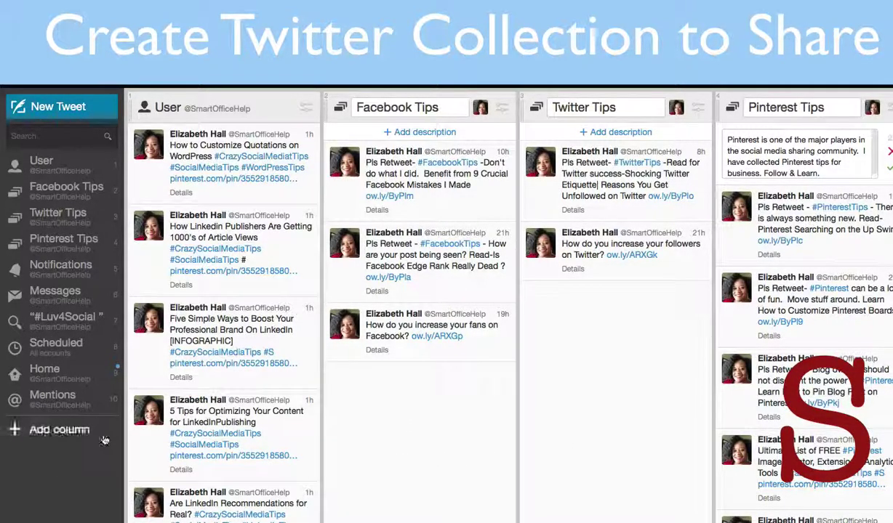
Step: Add a new column of type Collections to list the existing collections
{"action": "left_click", "coordinate": [64, 432]}
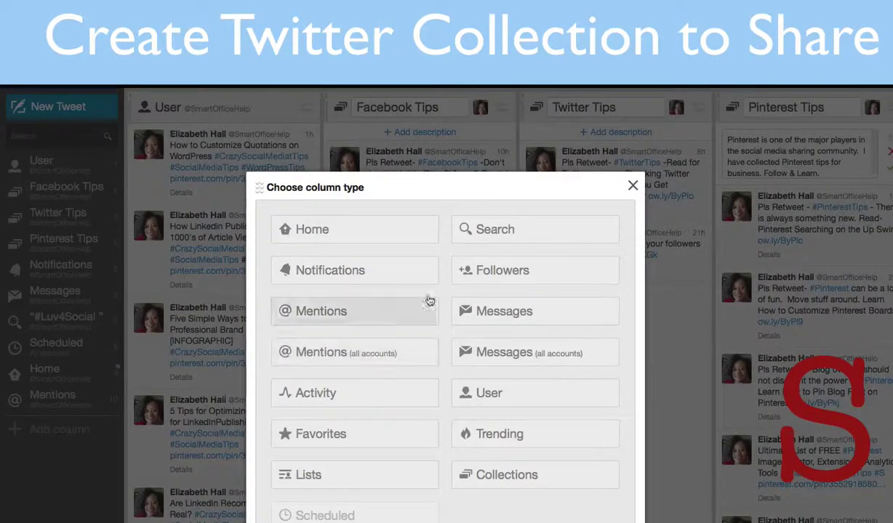
{"action": "left_click", "coordinate": [514, 474]}
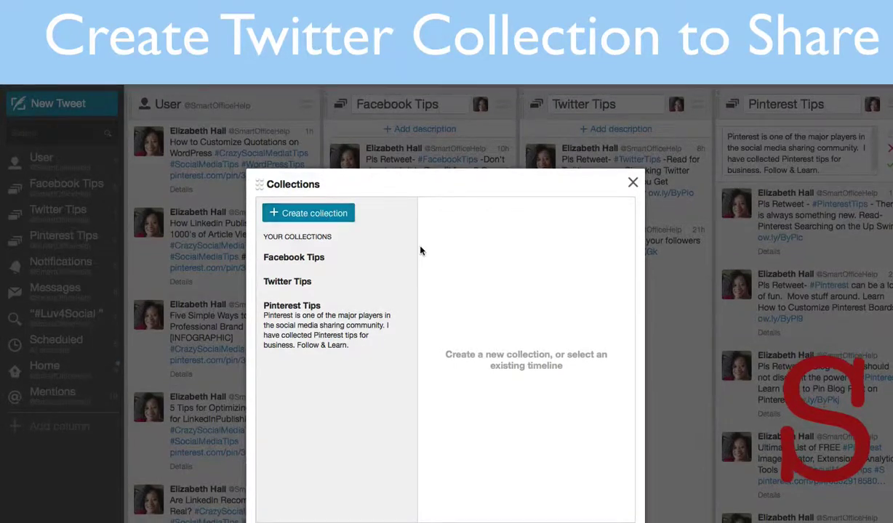
Step: Create a 'LinkedIn Tips' collection described as 'I've collected some LinkedIn tips for you to share with your audience'
{"action": "left_click", "coordinate": [318, 214]}
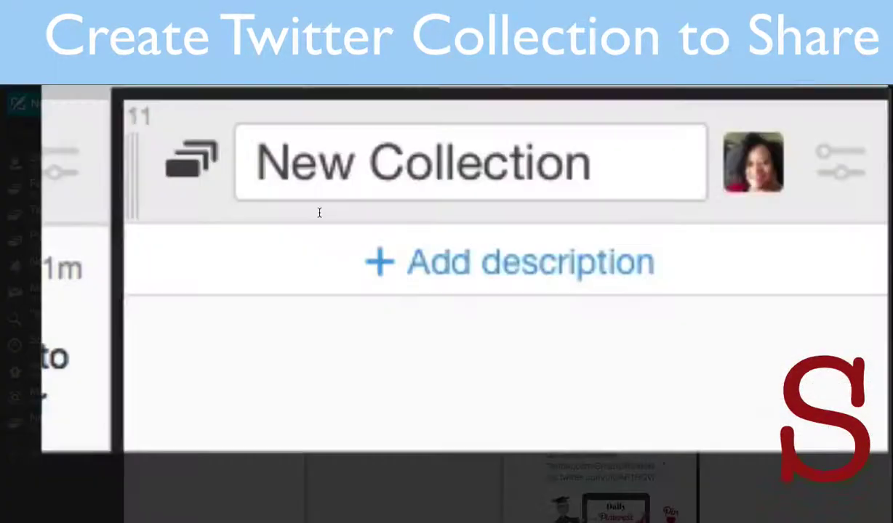
{"action": "left_click", "coordinate": [292, 169]}
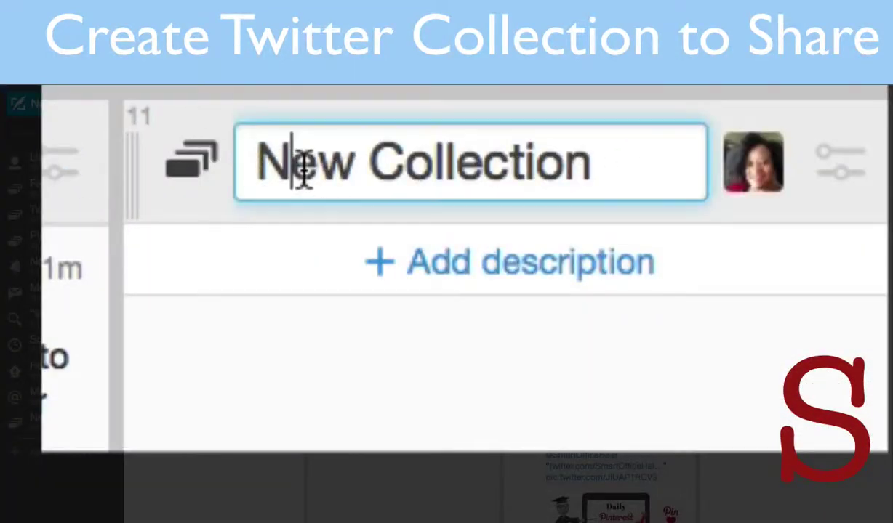
{"action": "left_click_drag", "start_coordinate": [655, 170], "coordinate": [170, 165]}
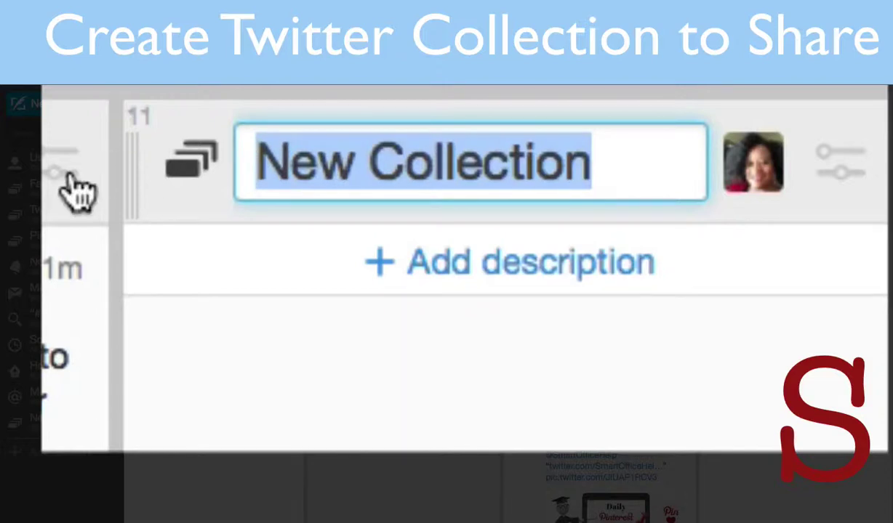
{"action": "type", "text": "L"}
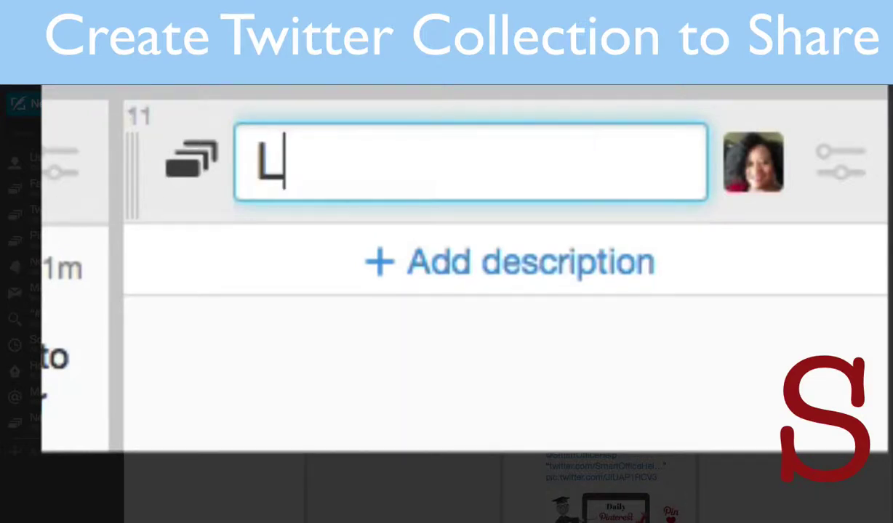
{"action": "type", "text": "inked"}
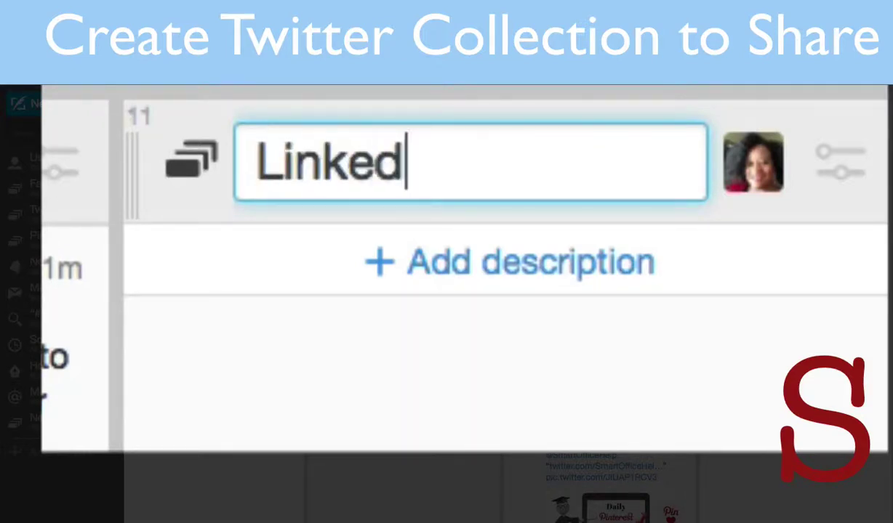
{"action": "type", "text": "In tip"}
{"action": "key", "text": "BackSpace"}
{"action": "key", "text": "BackSpace"}
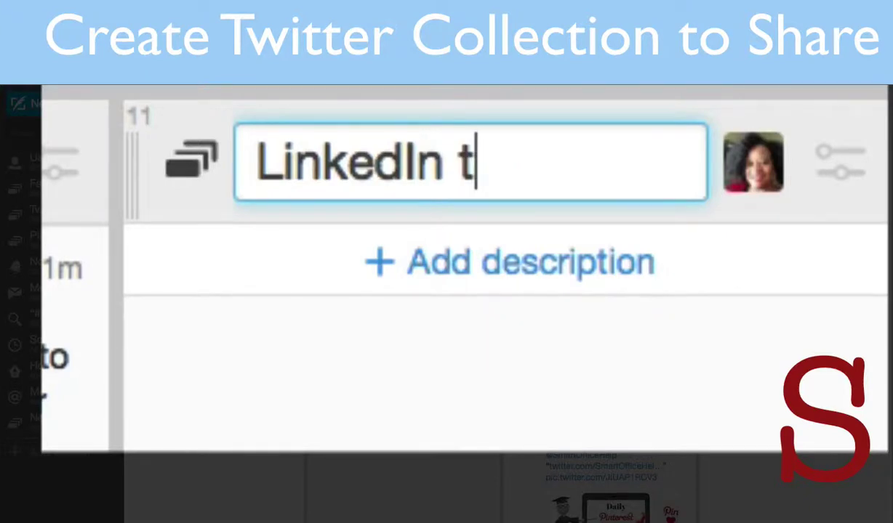
{"action": "key", "text": "BackSpace"}
{"action": "type", "text": "Tips"}
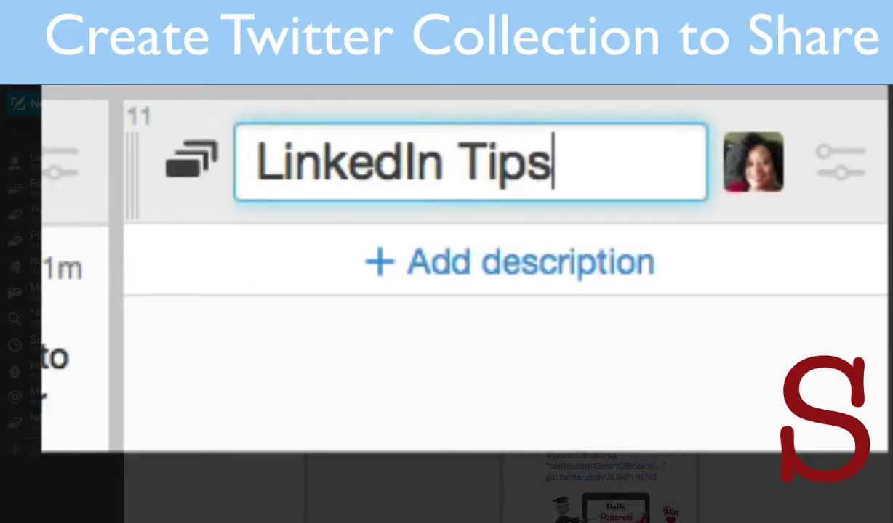
{"action": "left_click", "coordinate": [399, 267]}
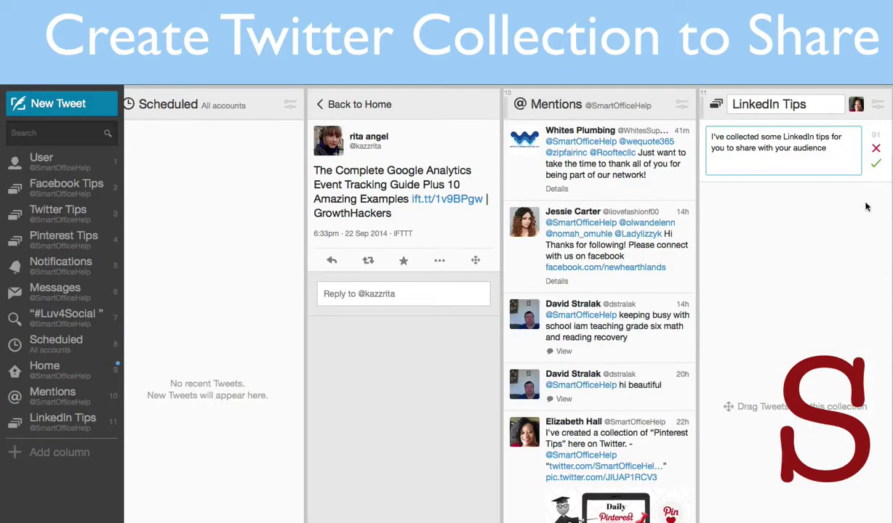
{"action": "left_click", "coordinate": [876, 164]}
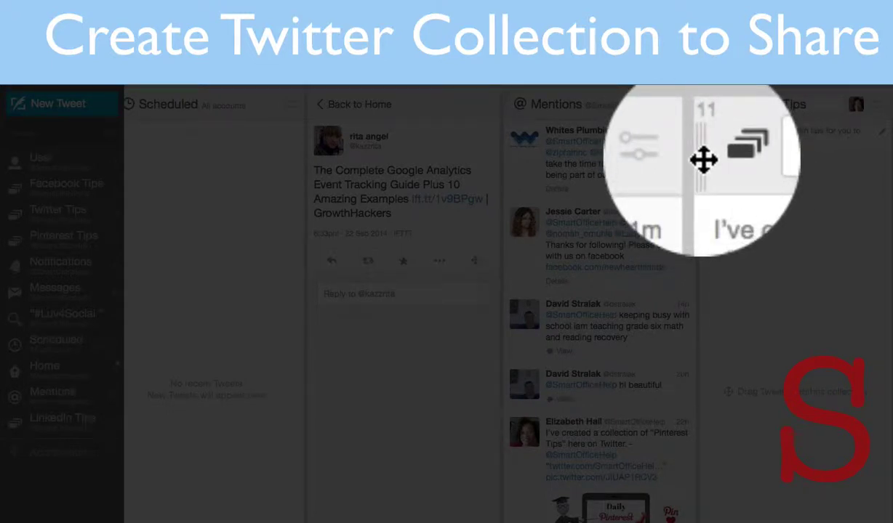
Step: Drag the LinkedIn Tips column left so it sits directly beside the User column
{"action": "left_click_drag", "start_coordinate": [700, 98], "coordinate": [305, 218]}
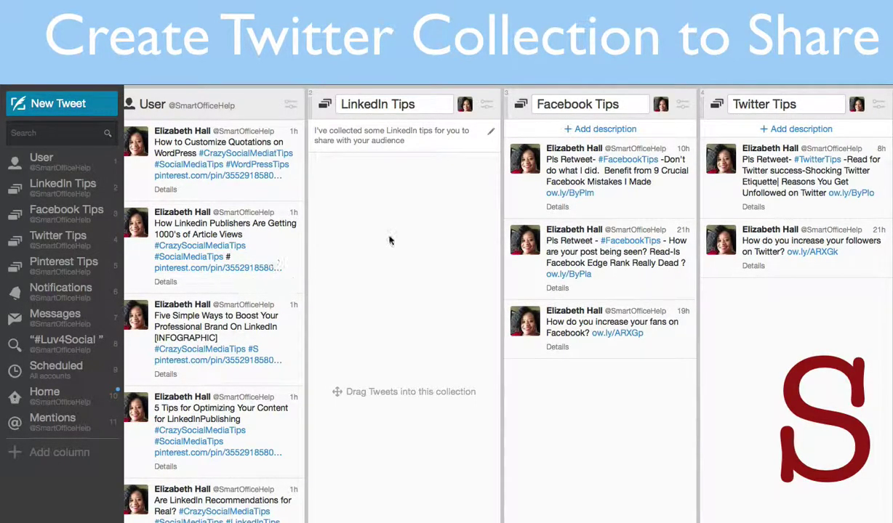
{"action": "mouse_move", "coordinate": [258, 273]}
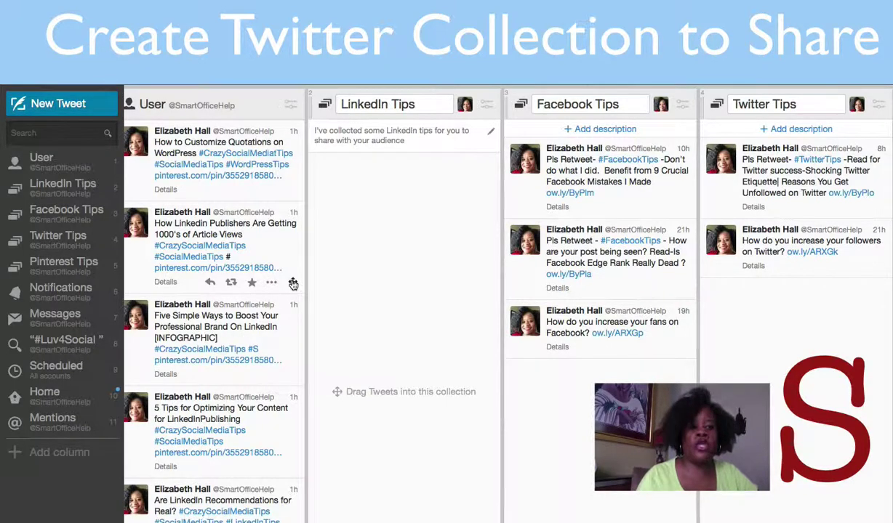
Step: Drag the Article Views, Five Simple Ways, 5 Tips for Optimizing and LinkedIn Recommendations tweets into LinkedIn Tips
{"action": "left_click_drag", "start_coordinate": [293, 283], "coordinate": [409, 226]}
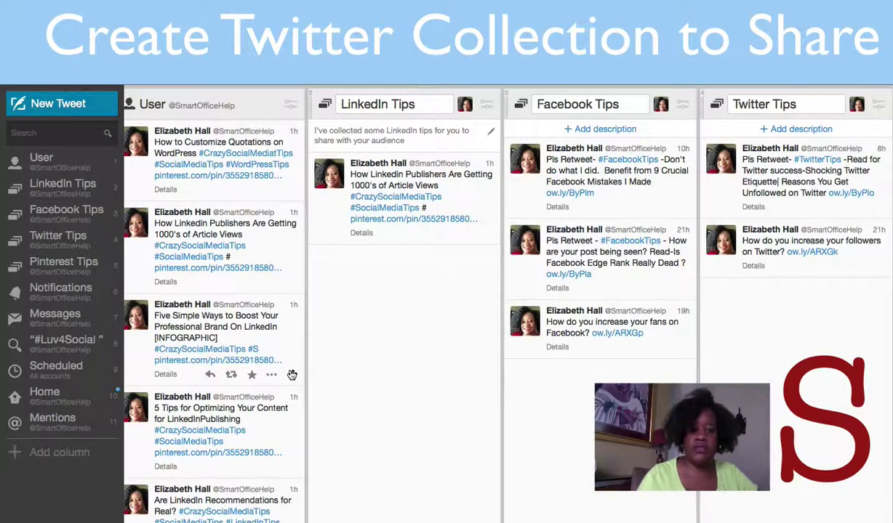
{"action": "left_click_drag", "start_coordinate": [291, 374], "coordinate": [409, 337]}
{"action": "scroll", "coordinate": [262, 447], "scroll_direction": "down", "scroll_amount": 5}
{"action": "scroll", "coordinate": [262, 447], "scroll_direction": "down", "scroll_amount": 2}
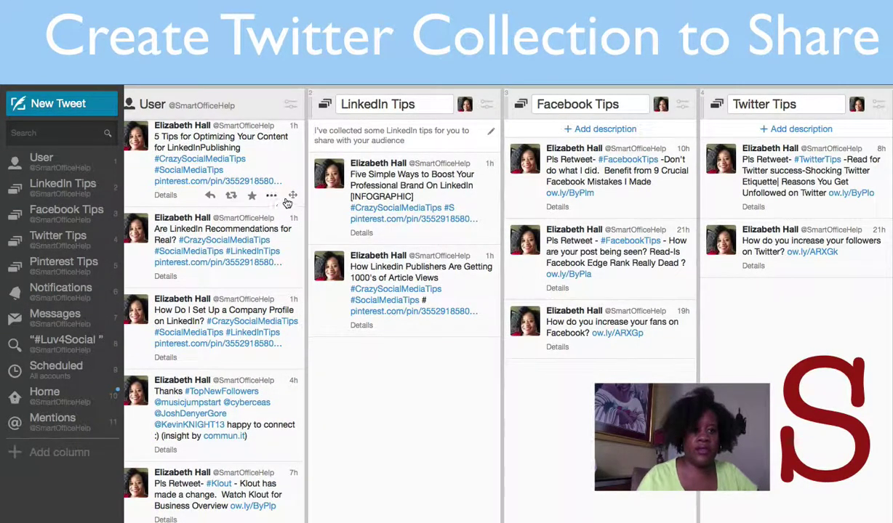
{"action": "left_click_drag", "start_coordinate": [292, 195], "coordinate": [408, 407]}
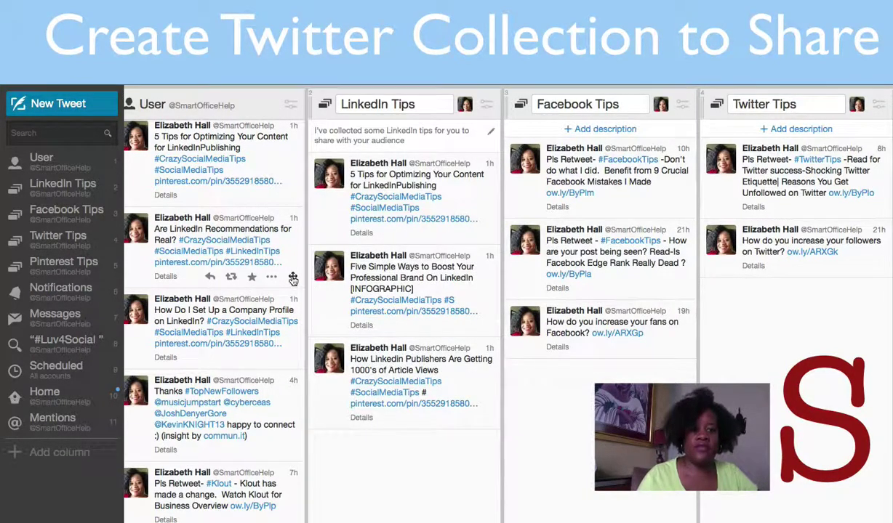
{"action": "left_click_drag", "start_coordinate": [292, 279], "coordinate": [406, 440]}
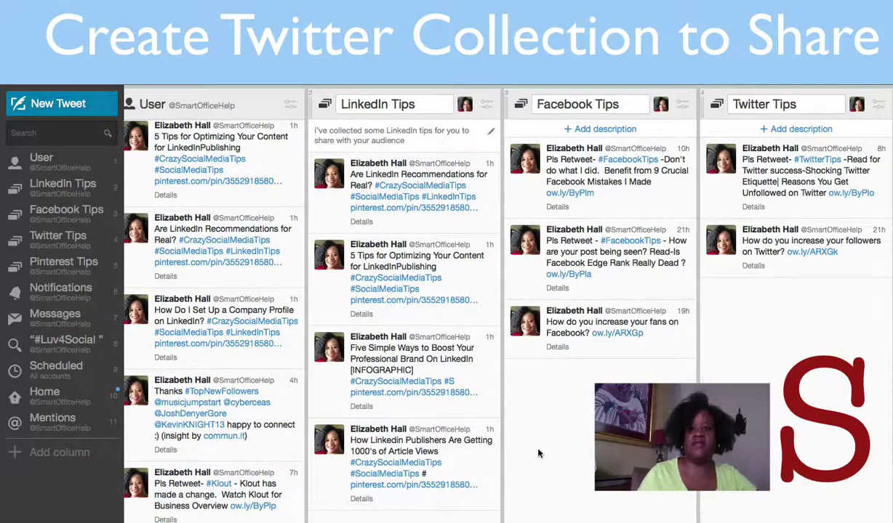
{"action": "scroll", "coordinate": [554, 435], "scroll_direction": "right", "scroll_amount": 5}
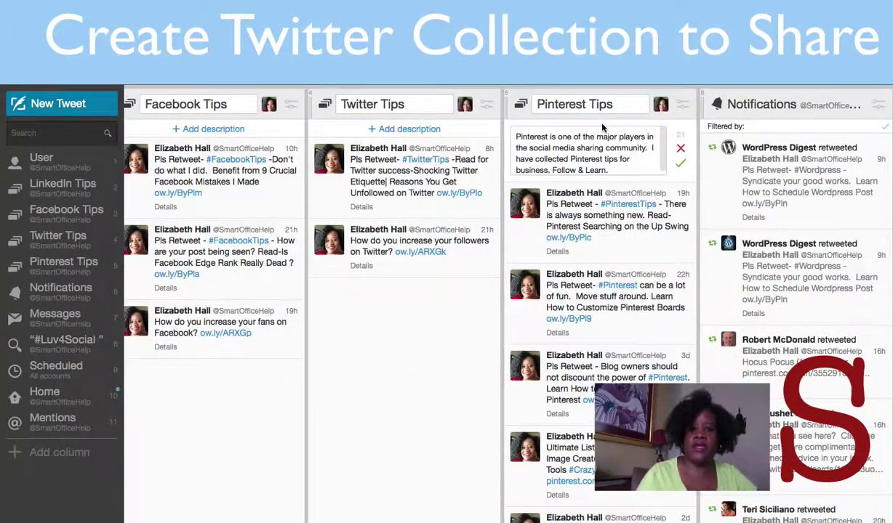
Step: Scroll the TweetDeck columns back to the left
{"action": "scroll", "coordinate": [354, 258], "scroll_direction": "left", "scroll_amount": 5}
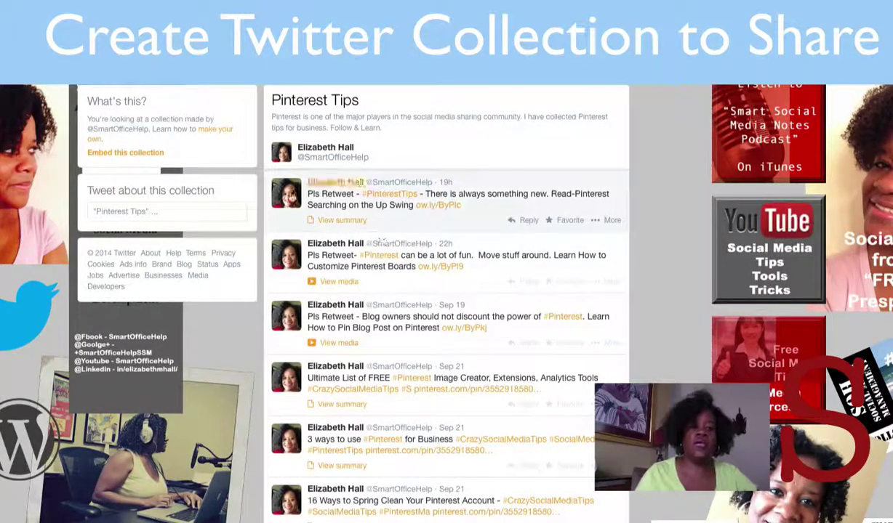
Step: Choose Embed this collection on the Pinterest Tips collection page
{"action": "left_click", "coordinate": [126, 154]}
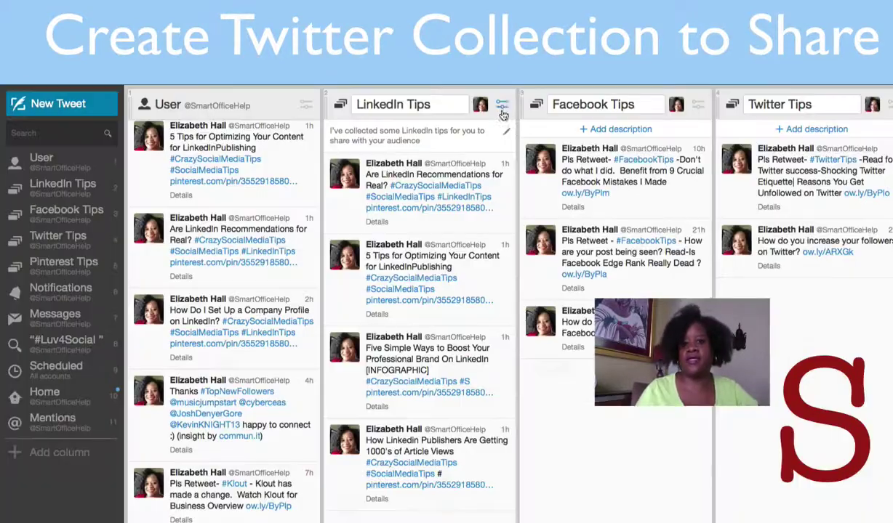
Step: Open the LinkedIn Tips column settings and show its Share options
{"action": "left_click", "coordinate": [503, 105]}
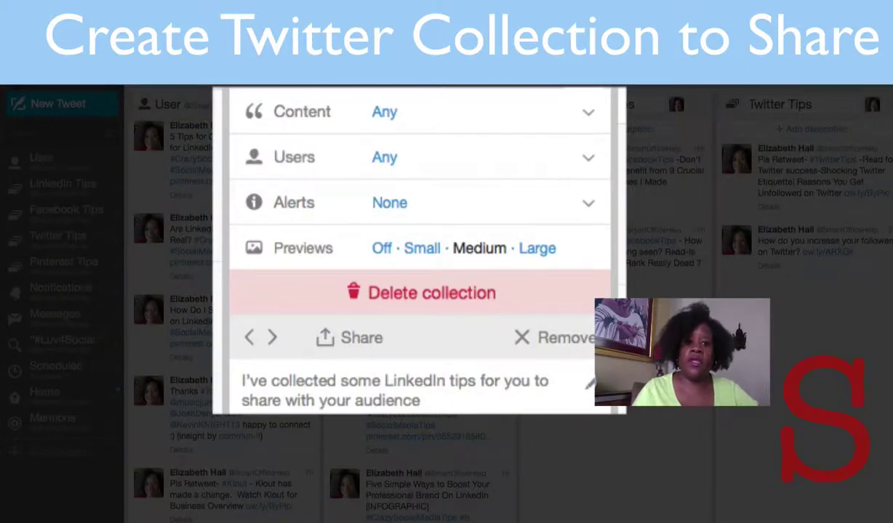
{"action": "left_click", "coordinate": [347, 341]}
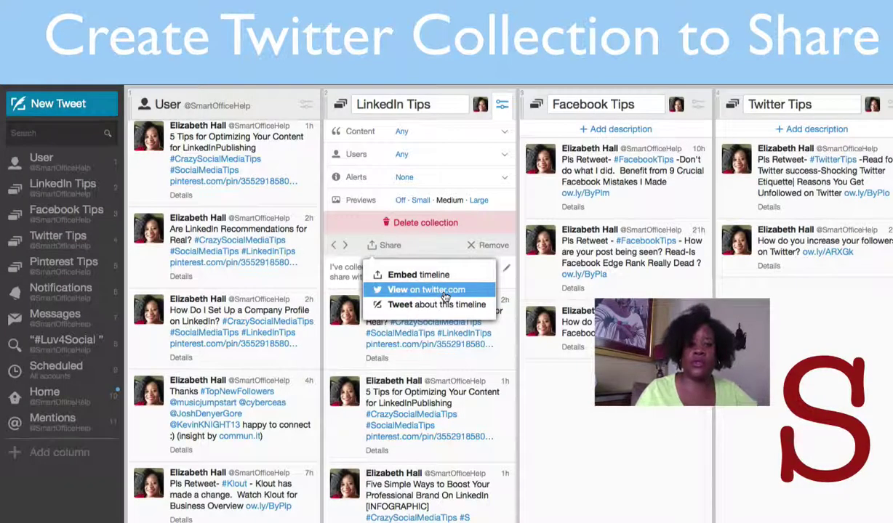
Step: Choose View on twitter.com for the LinkedIn Tips collection
{"action": "left_click", "coordinate": [446, 296]}
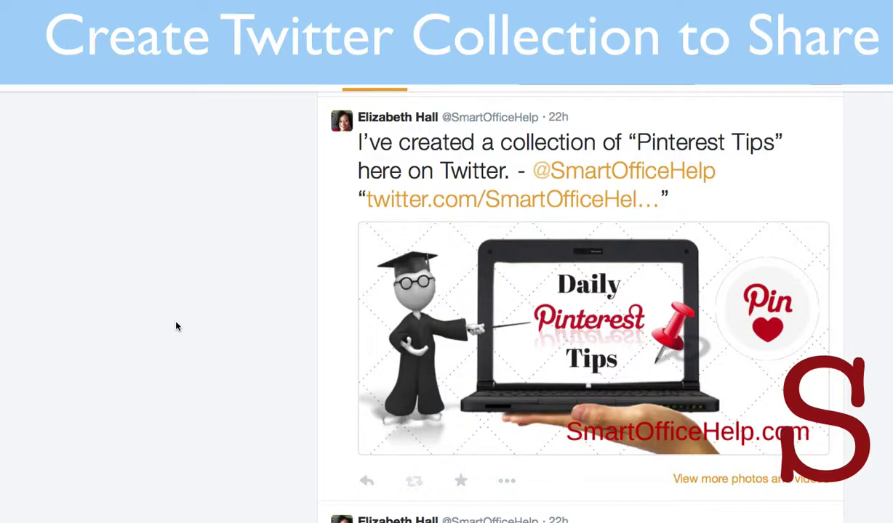
Step: Follow the twitter.com collection link in the Pinterest Tips announcement tweet
{"action": "mouse_move", "coordinate": [410, 244]}
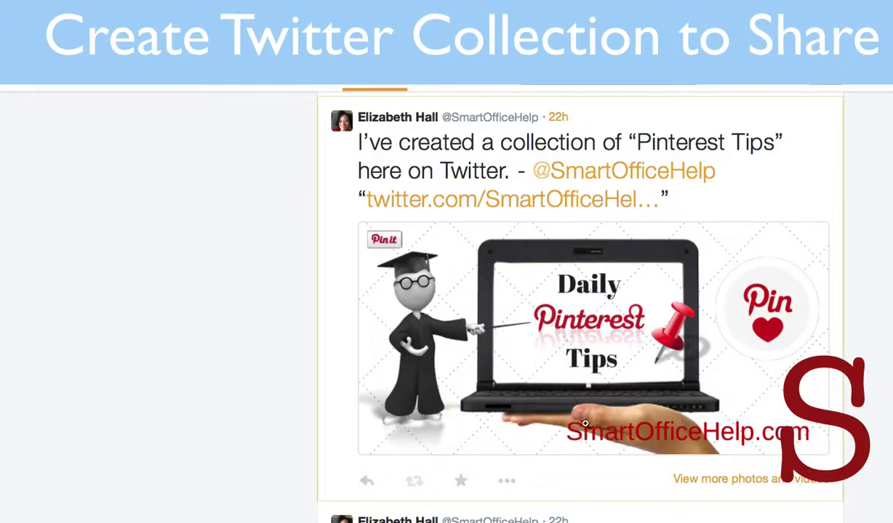
{"action": "left_click", "coordinate": [486, 206]}
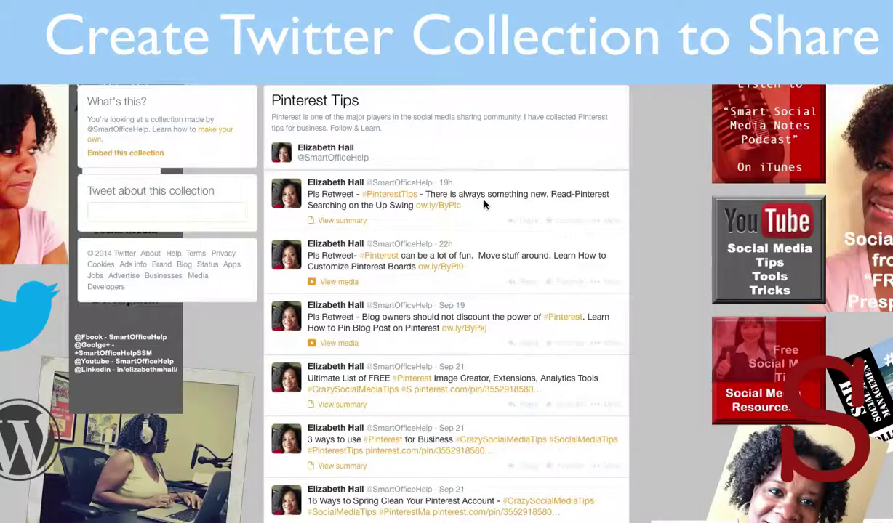